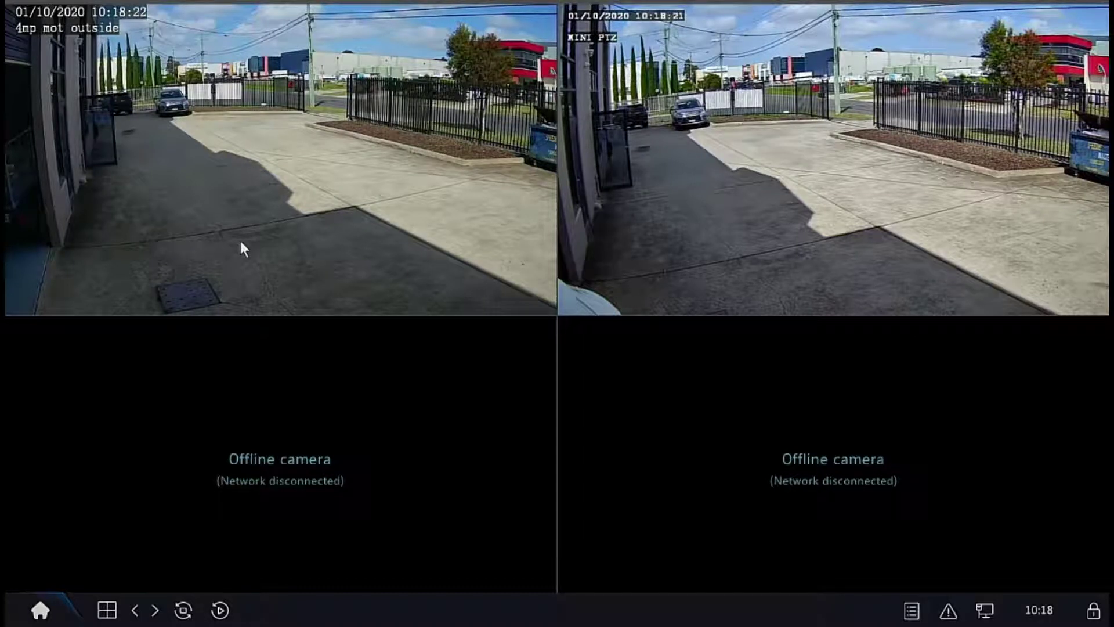
# Open the Human Body Detection alarm page, which shows camera D1 doesn't support it.
pyautogui.rightClick(430, 185)
pyautogui.click(500, 197)
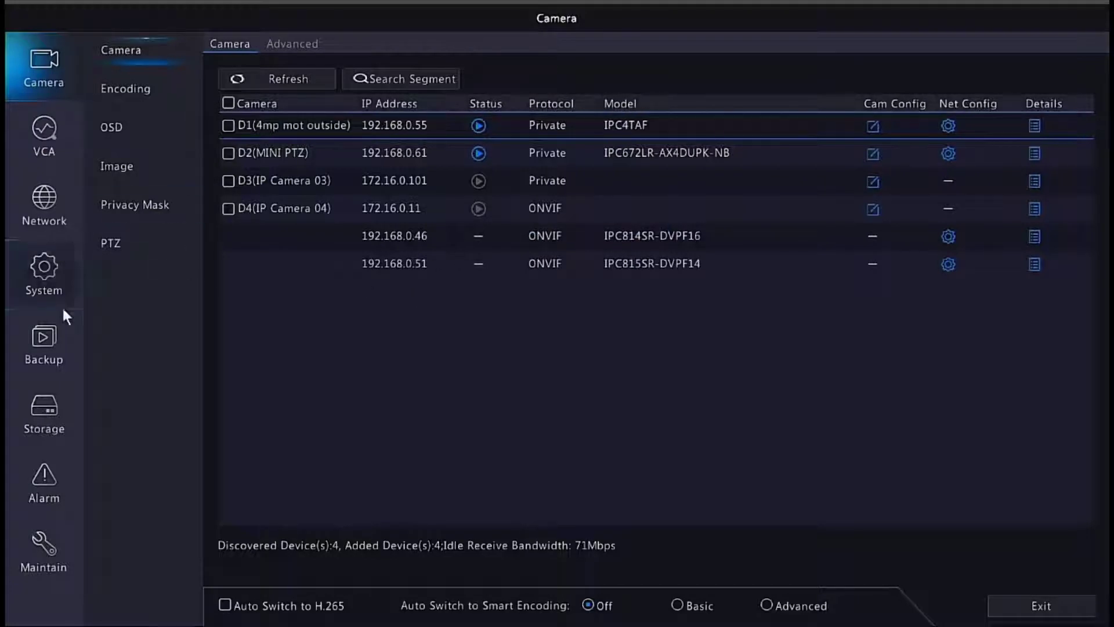
pyautogui.click(51, 482)
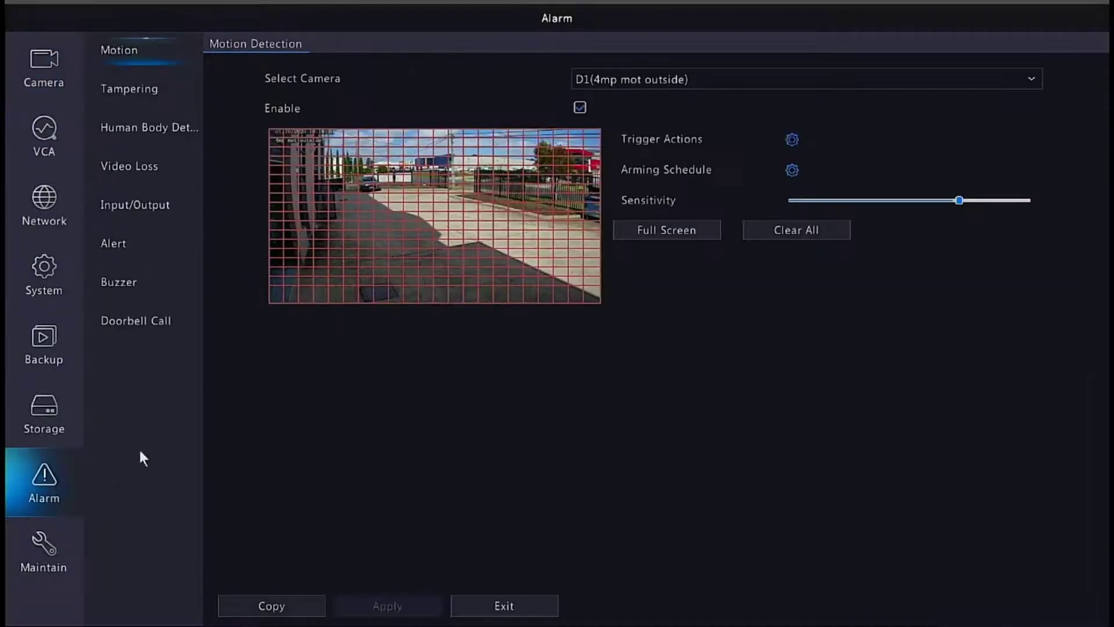
pyautogui.click(141, 127)
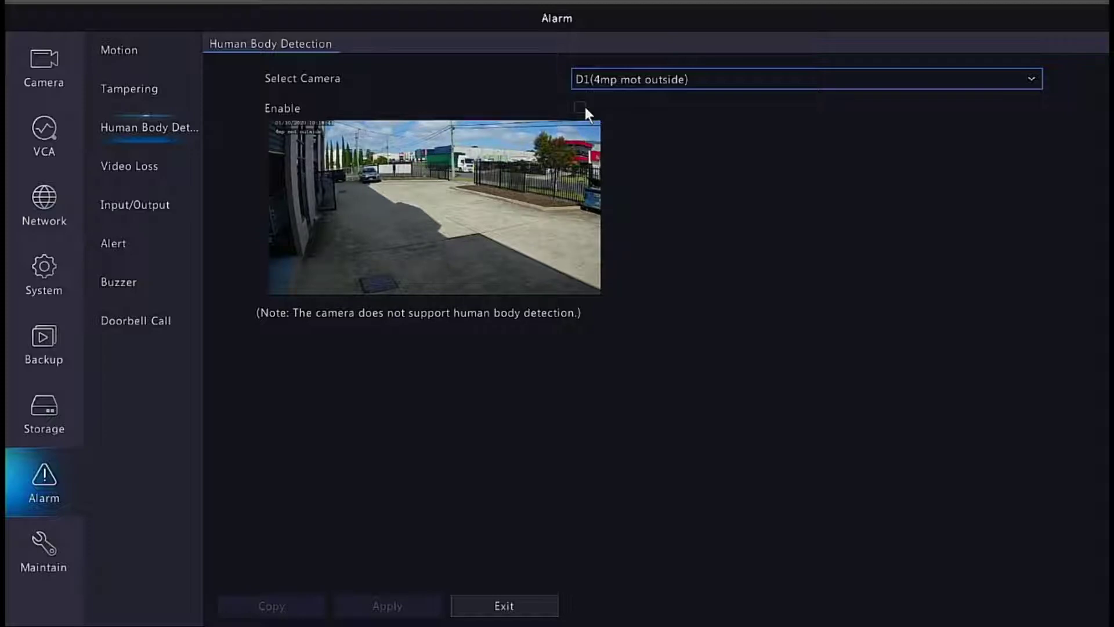
# Switch to camera D2 (MINI PTZ) and enable human body detection on it.
pyautogui.click(858, 75)
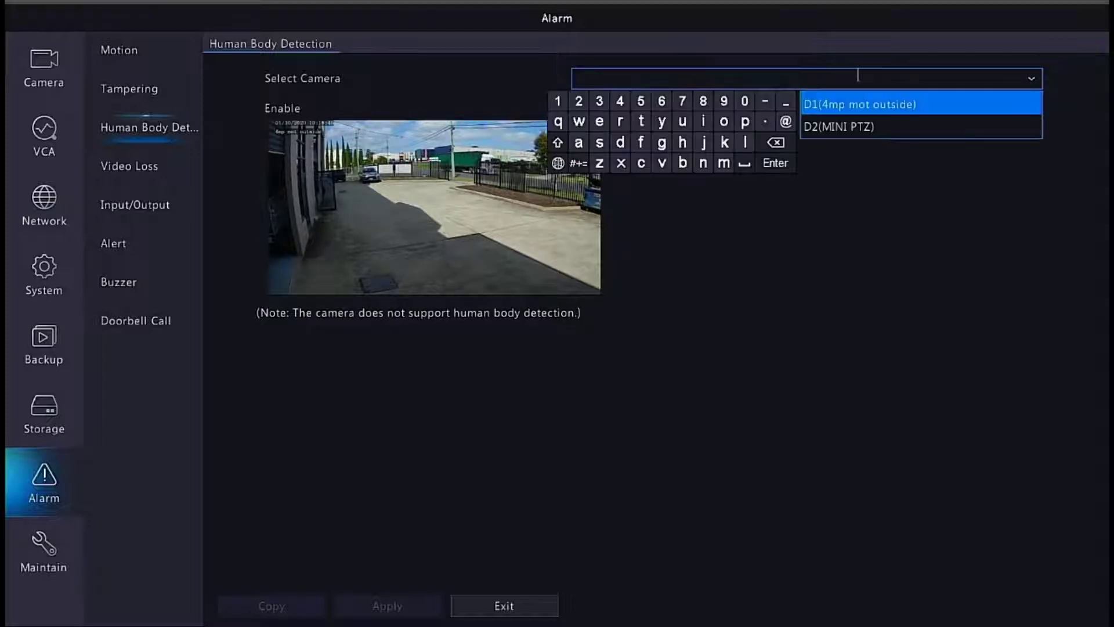
pyautogui.click(856, 124)
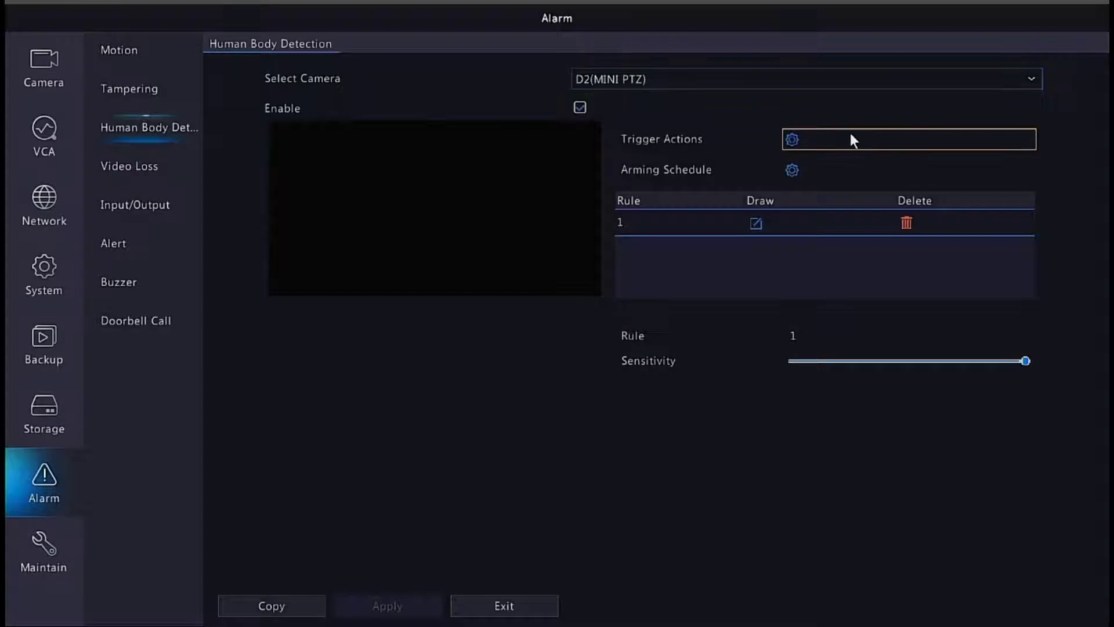
pyautogui.doubleClick(579, 106)
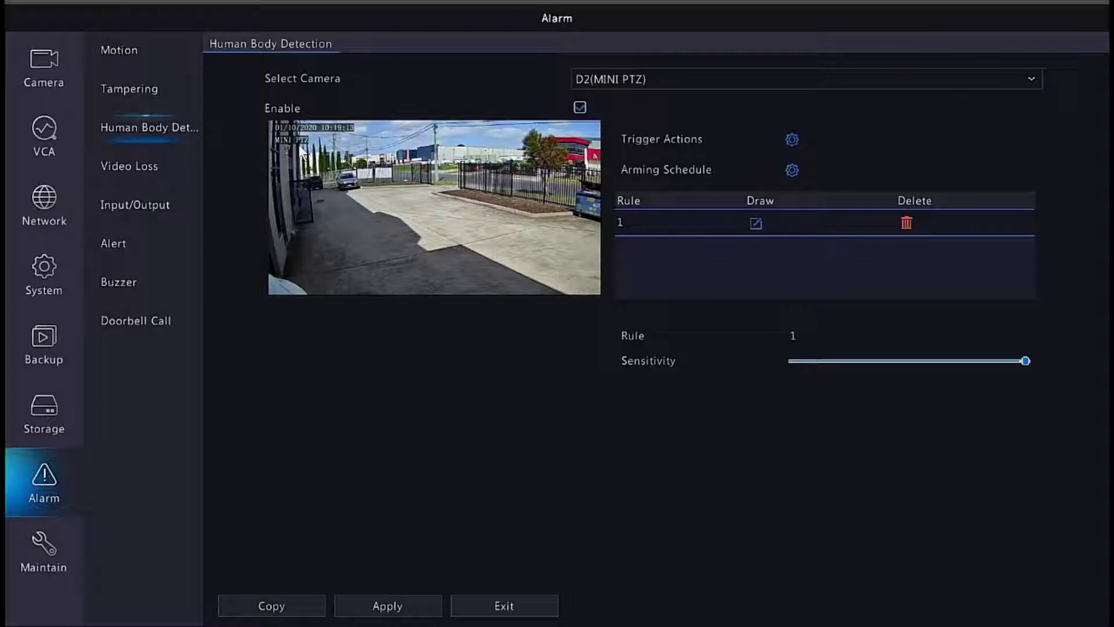
# Draw rule 1's detection area across nearly the whole D2 image and apply the settings.
pyautogui.moveTo(286, 132)
pyautogui.mouseDown()
pyautogui.moveTo(426, 218)
pyautogui.moveTo(593, 279)
pyautogui.mouseUp()
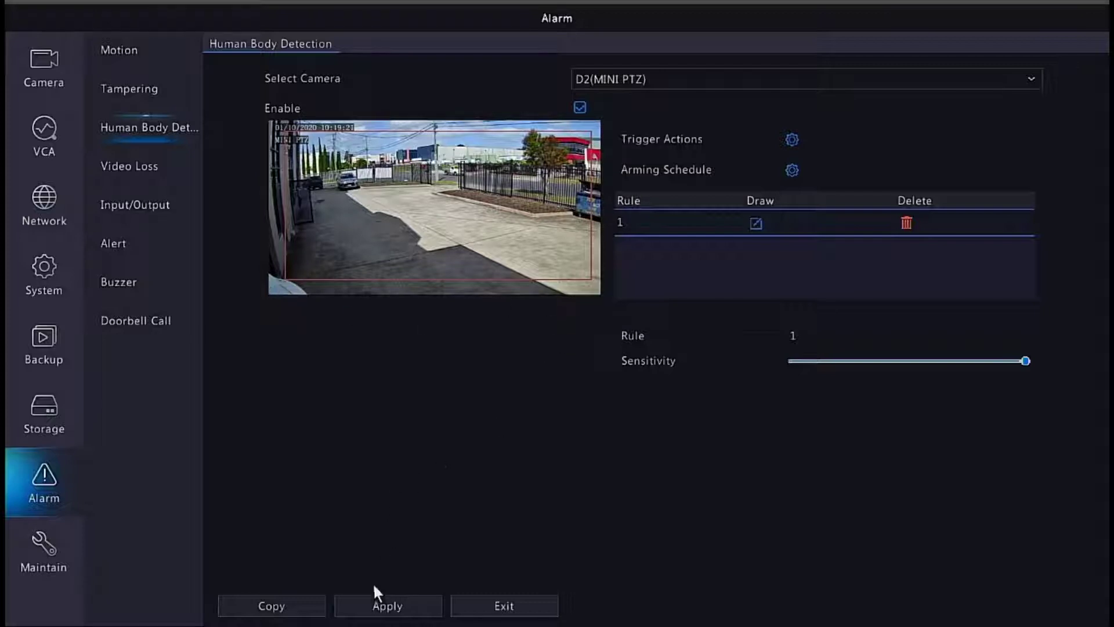
pyautogui.click(395, 607)
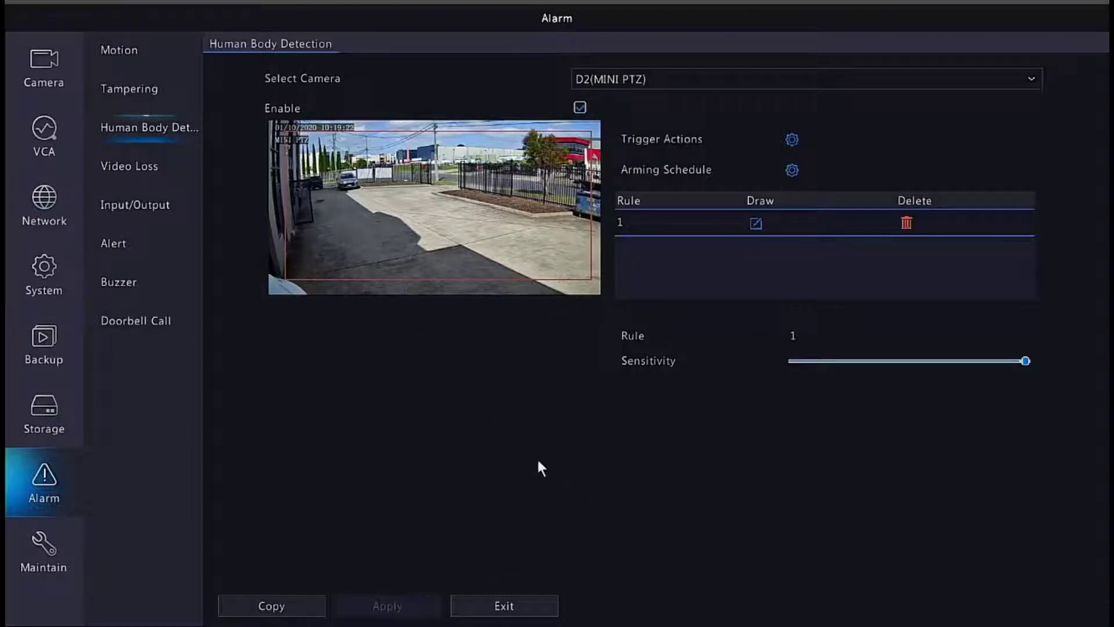
# Set human body detection to trigger recording on camera D2 only, apply it, and check the empty Goto Preset list.
pyautogui.click(791, 140)
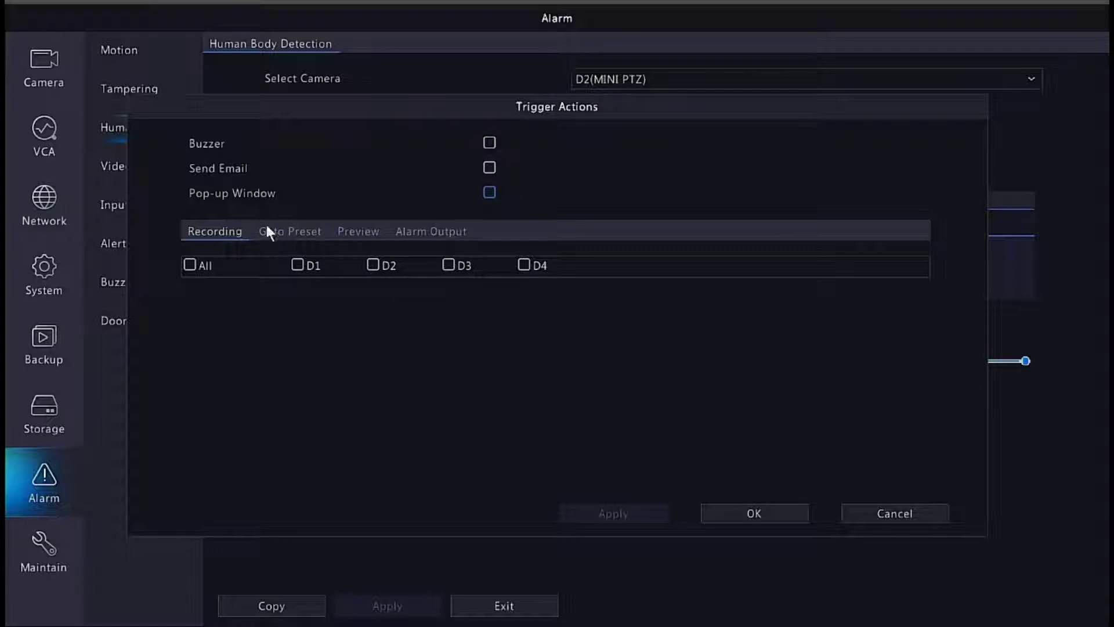
pyautogui.click(373, 265)
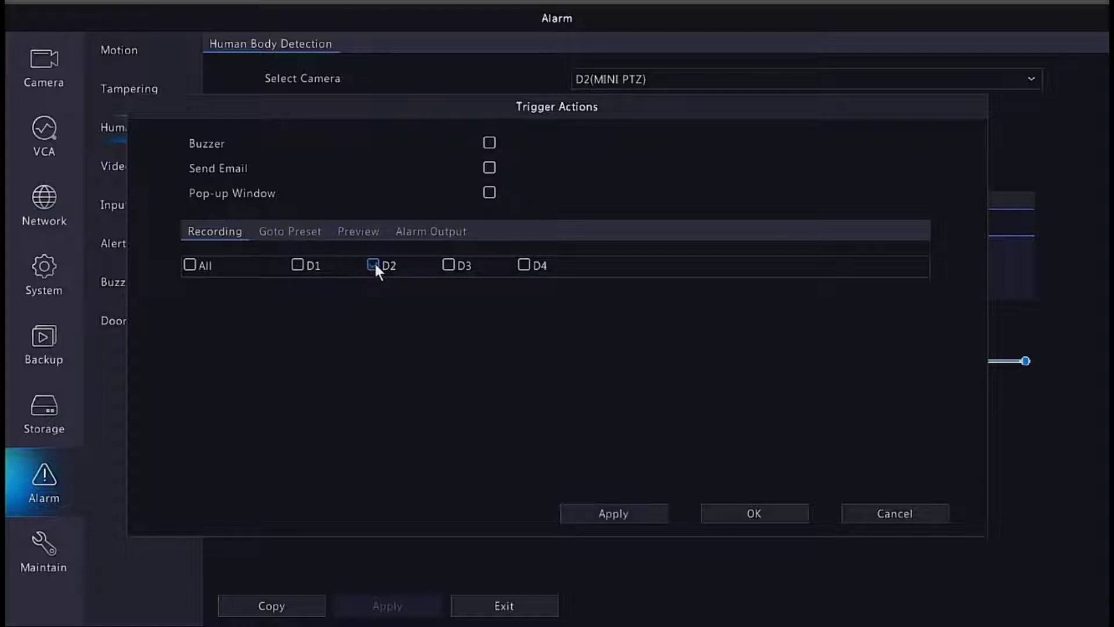
pyautogui.click(448, 264)
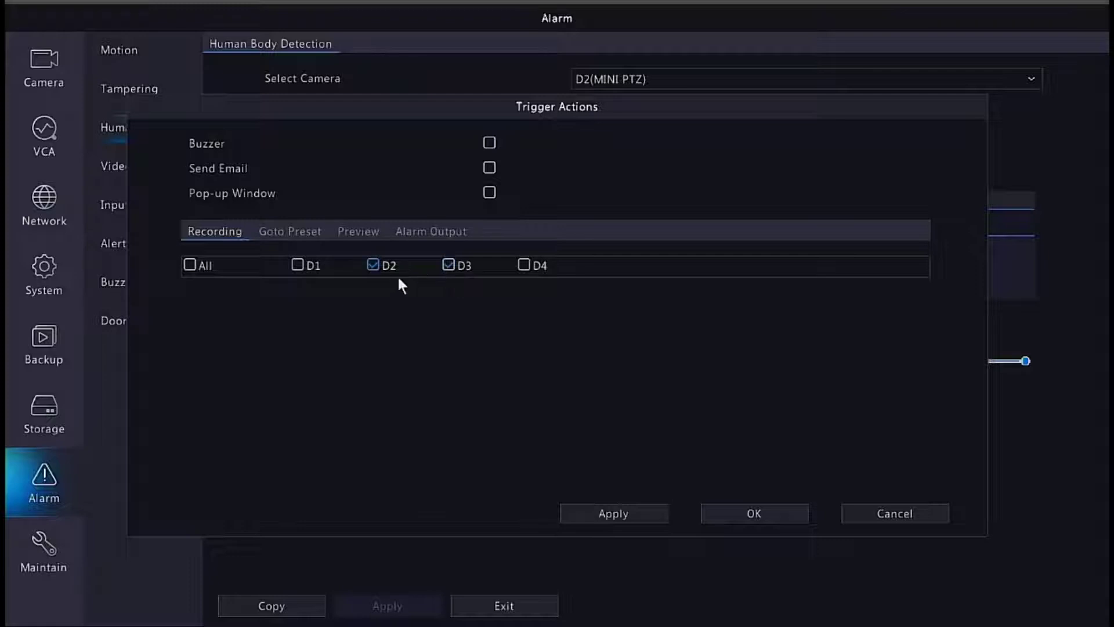
pyautogui.click(297, 264)
pyautogui.click(298, 262)
pyautogui.click(646, 515)
pyautogui.click(297, 230)
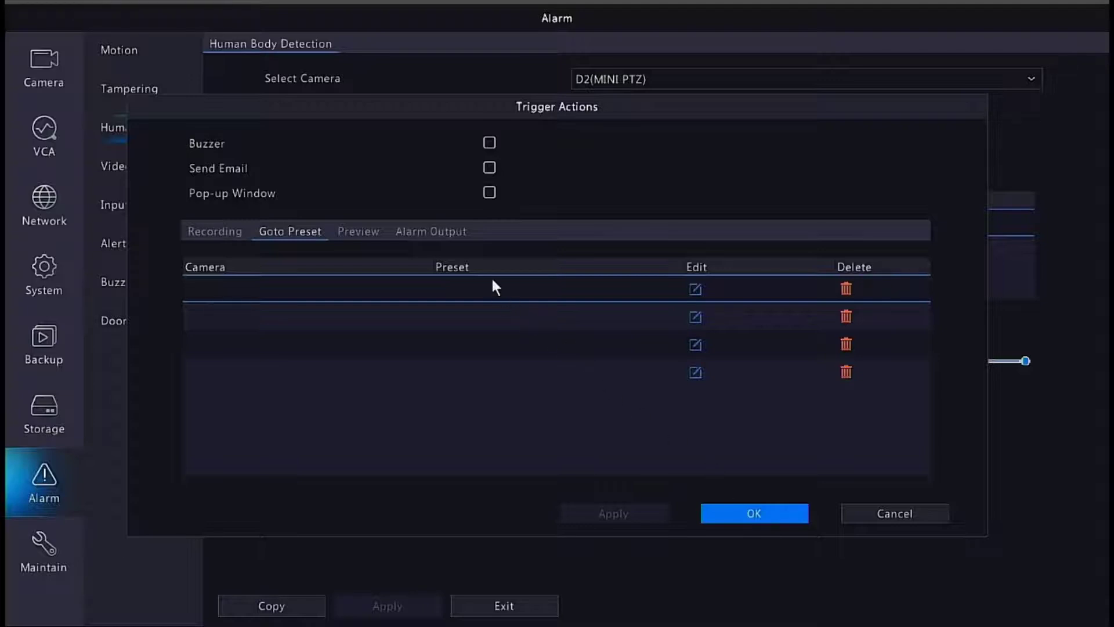
# Add camera D2's live preview as a detection action, apply it, review the other tabs and close Trigger Actions.
pyautogui.click(362, 232)
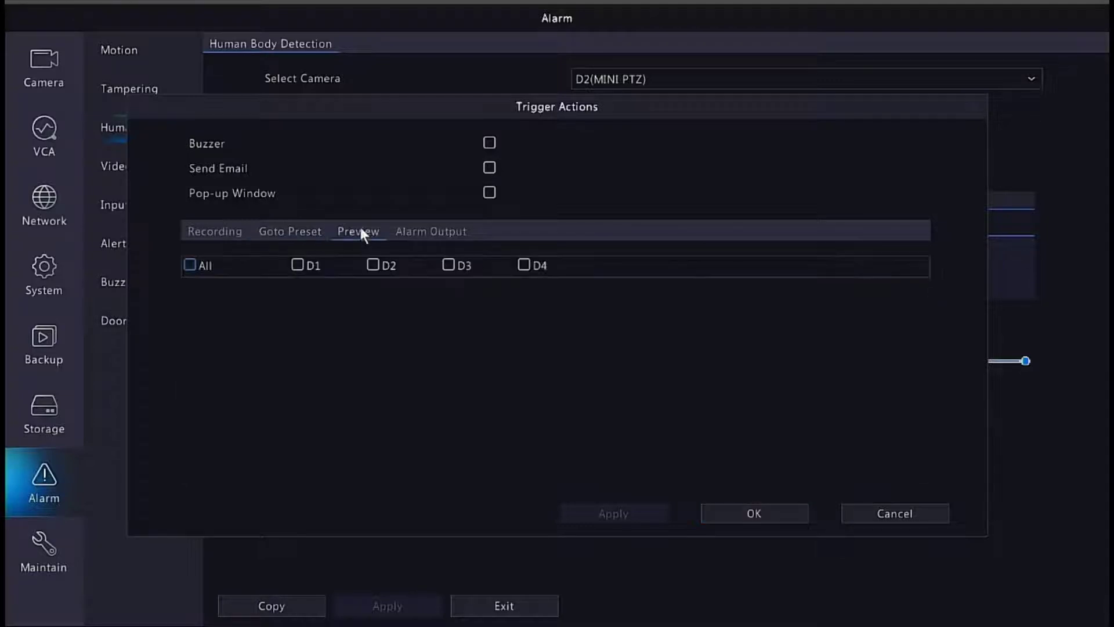
pyautogui.click(374, 265)
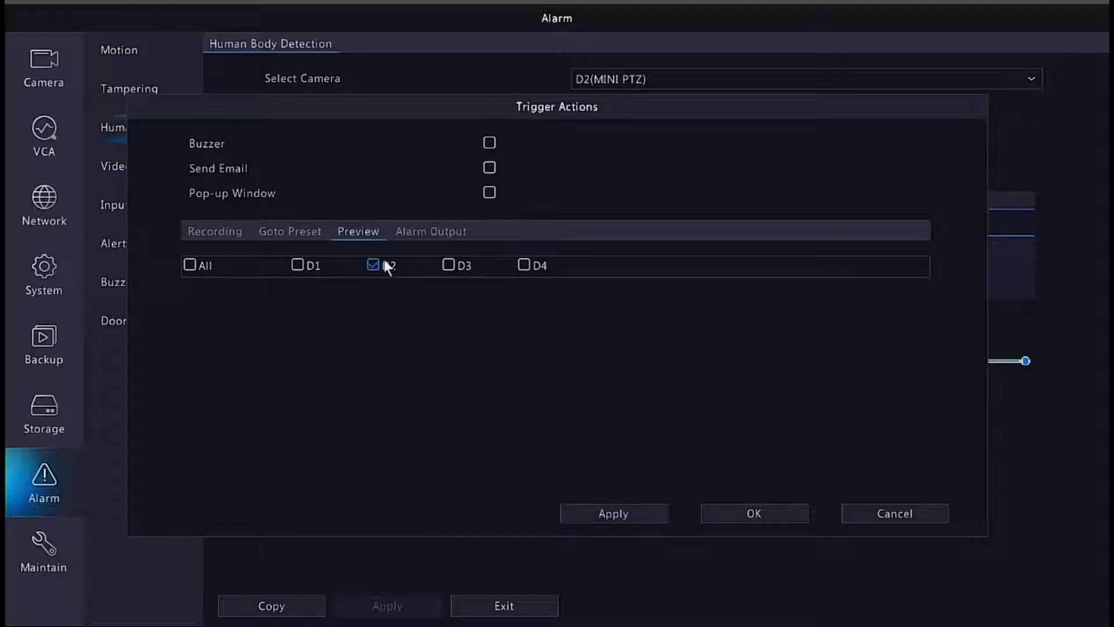
pyautogui.click(633, 512)
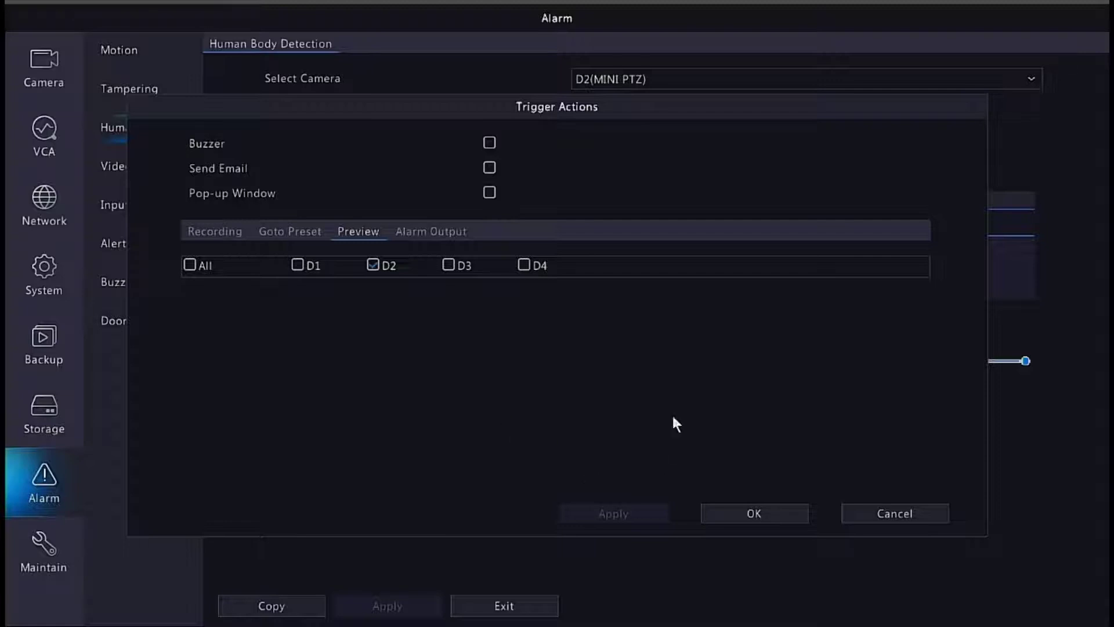
pyautogui.click(444, 235)
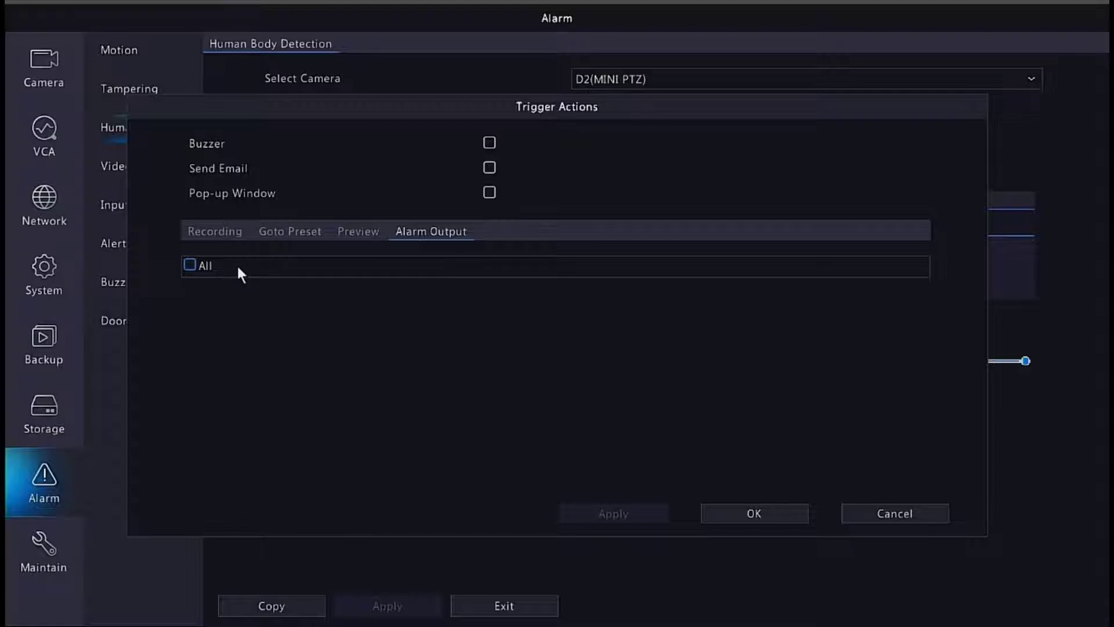
pyautogui.click(222, 233)
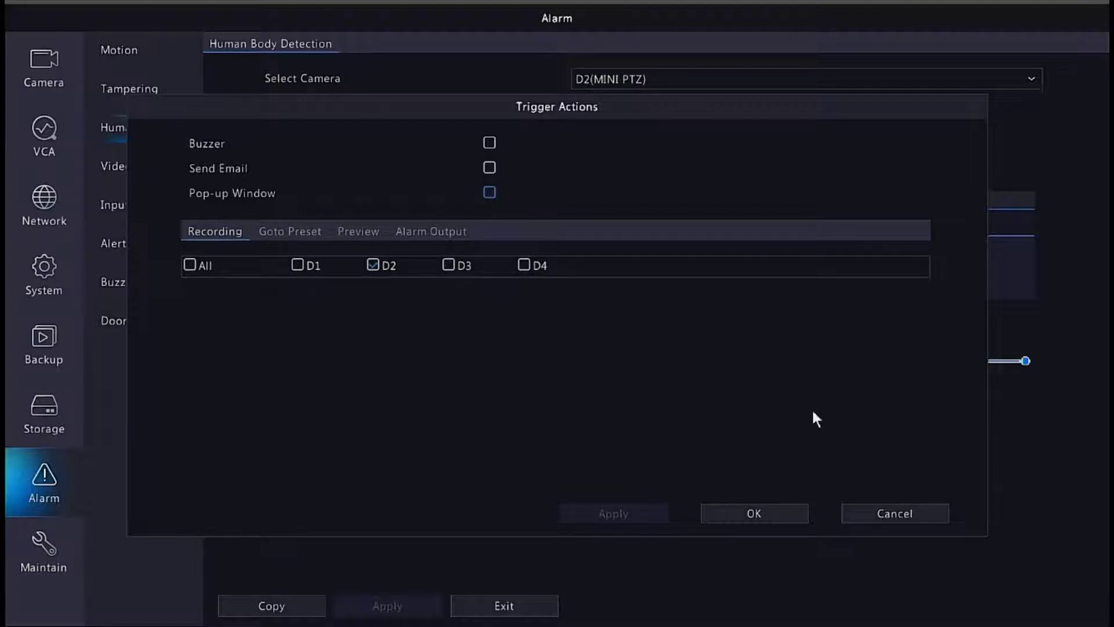
pyautogui.click(923, 519)
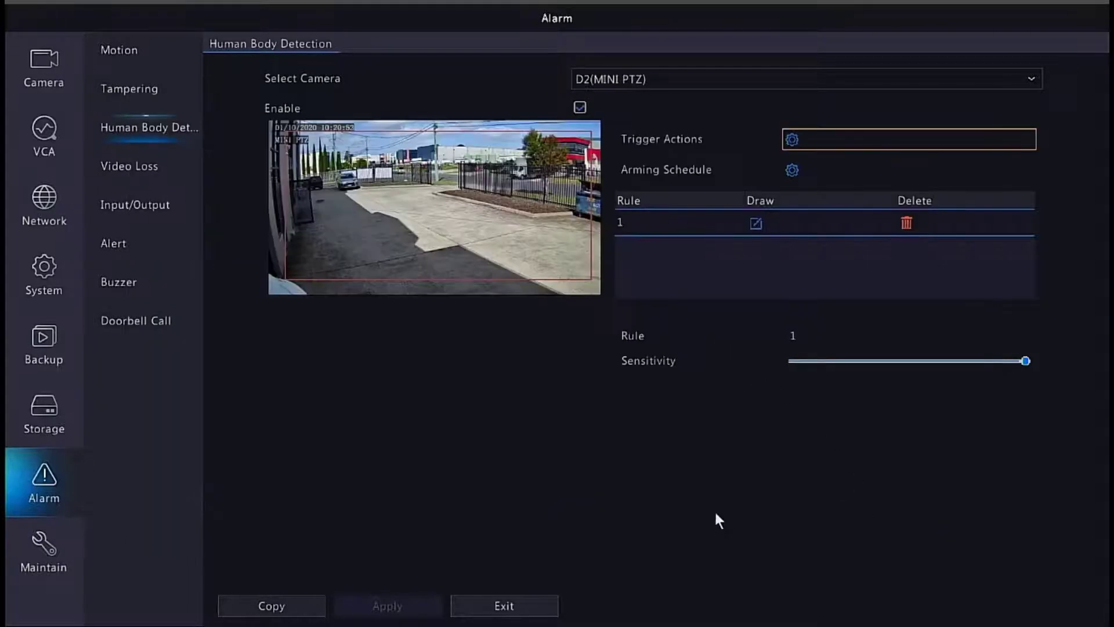
# Confirm the human body detection arming schedule covers 00:00 to 24:00.
pyautogui.click(790, 169)
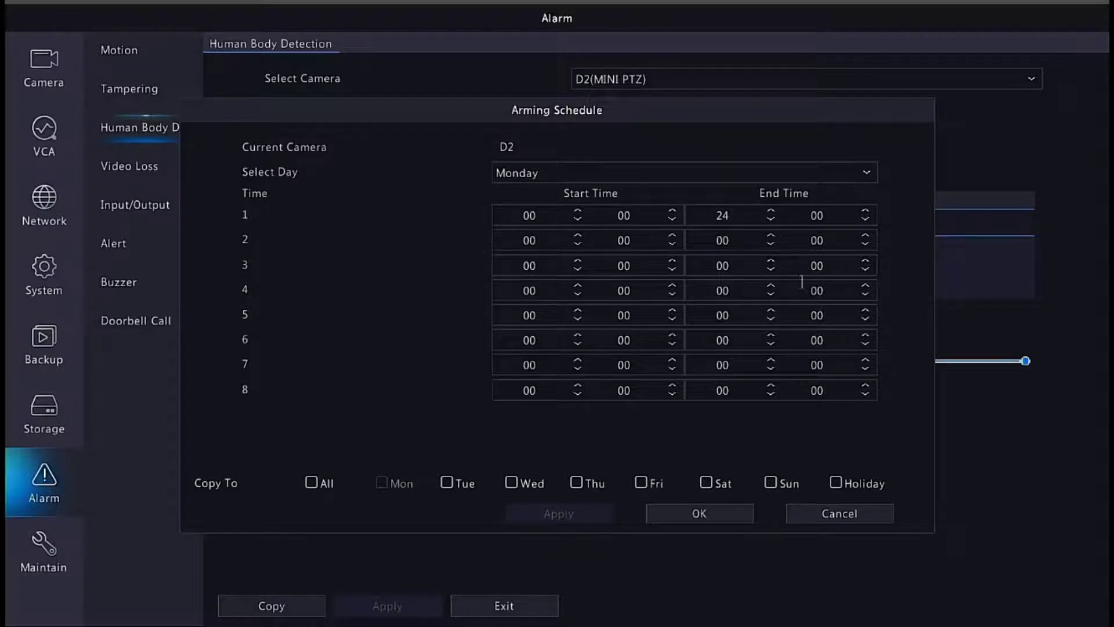
pyautogui.click(709, 513)
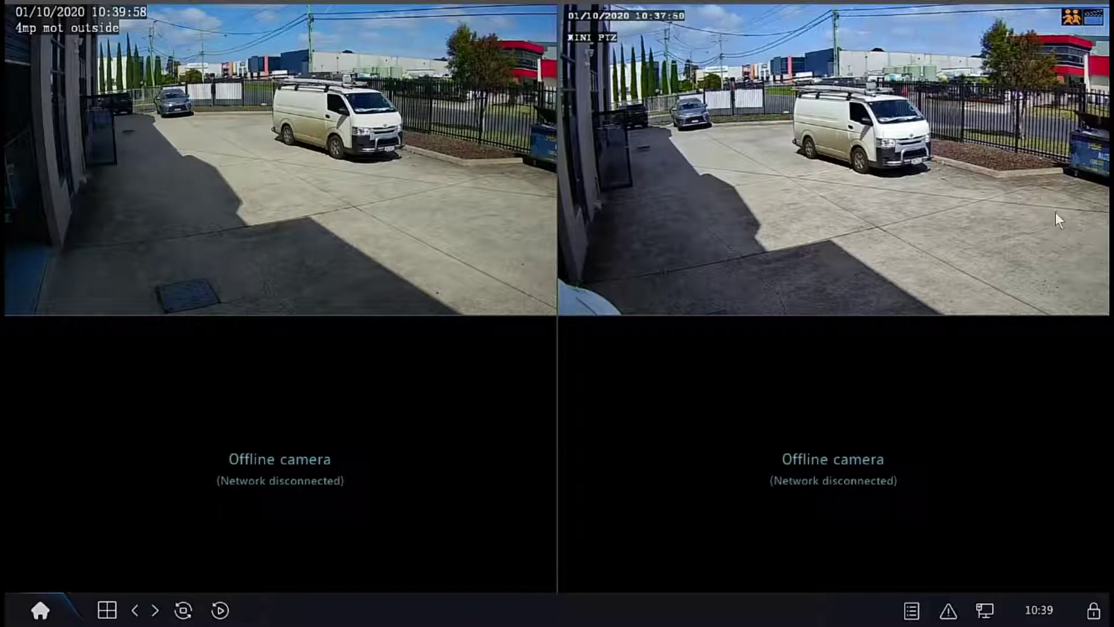
pyautogui.rightClick(482, 215)
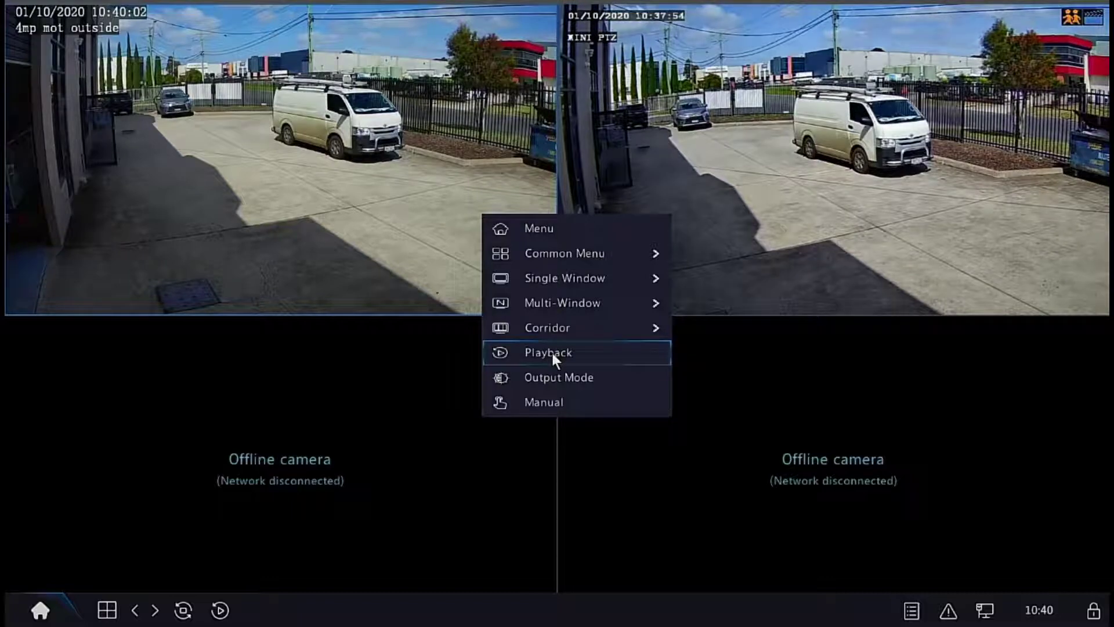
pyautogui.click(563, 230)
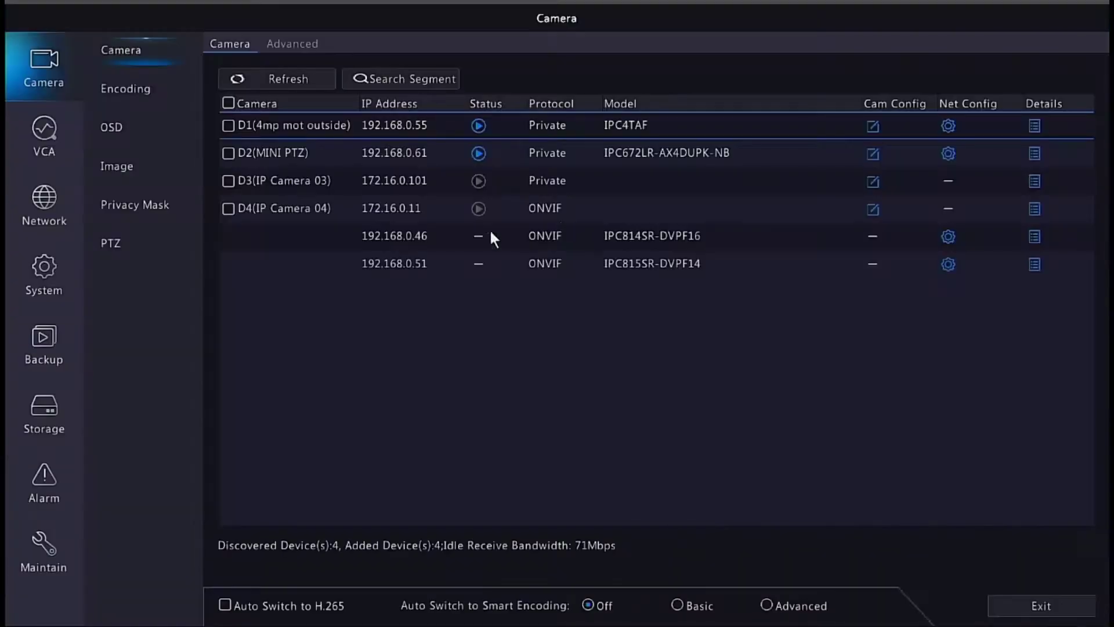
pyautogui.click(51, 432)
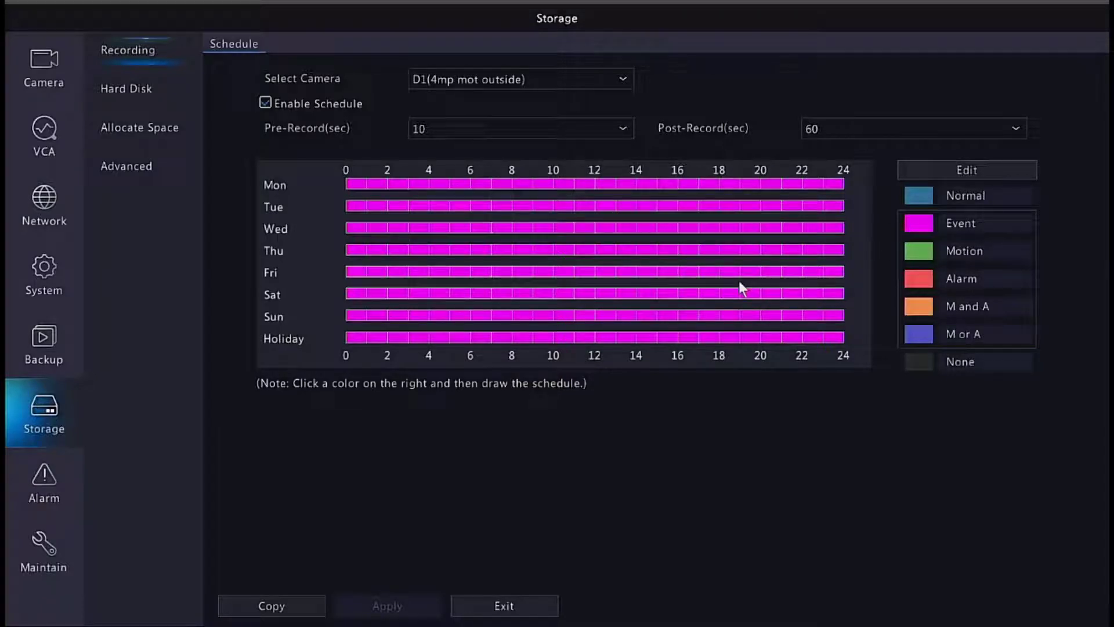
pyautogui.click(1010, 251)
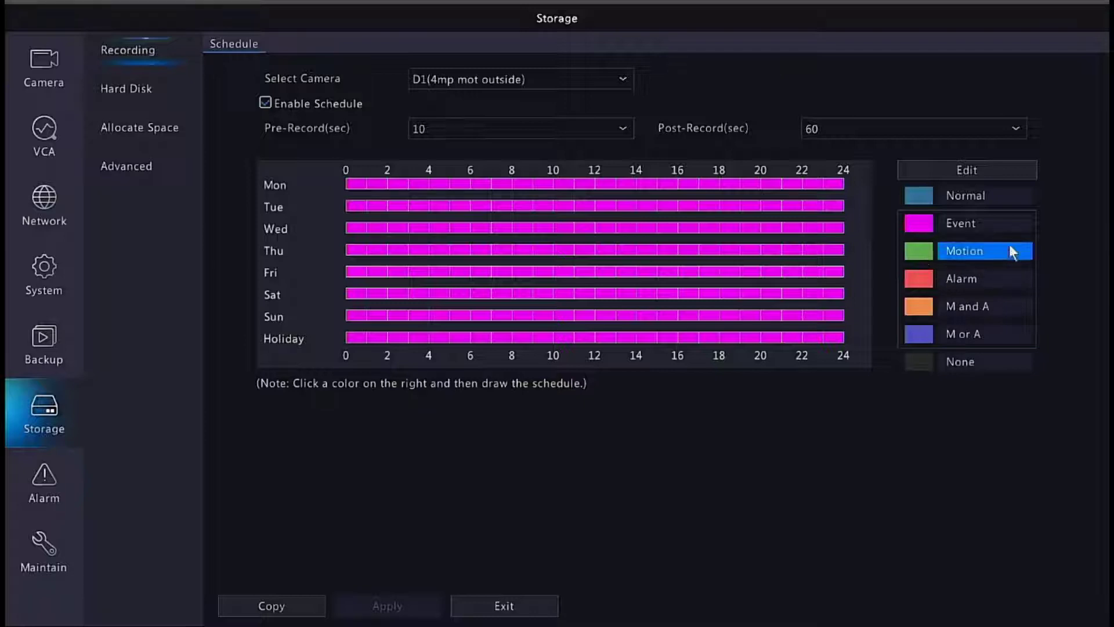
pyautogui.click(947, 224)
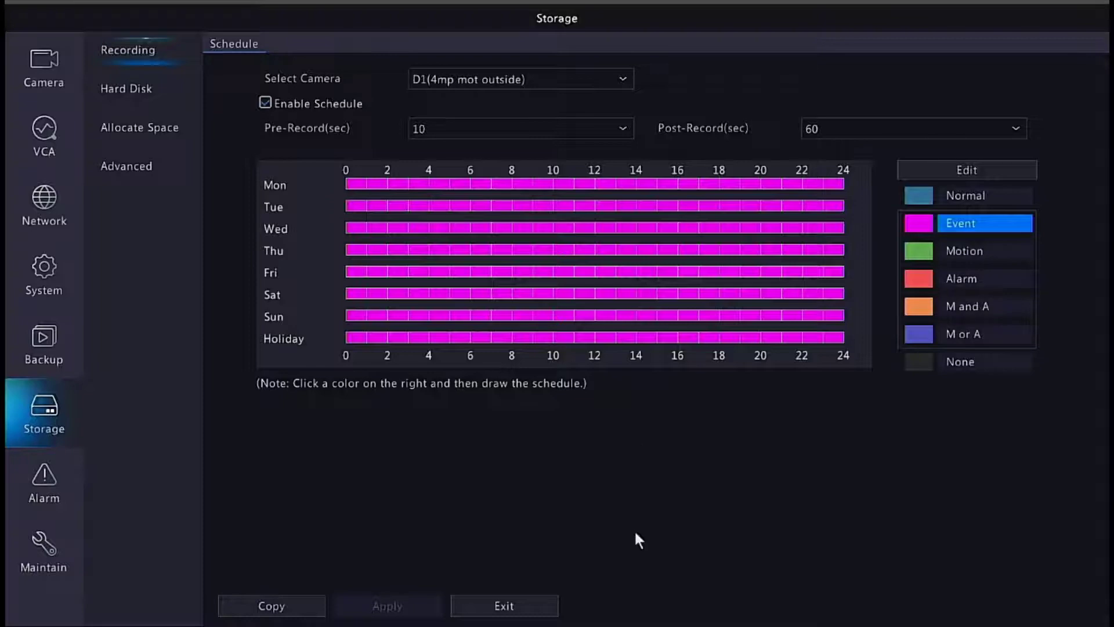
pyautogui.rightClick(120, 452)
# Open Playback and set Video Retrieval's event type to Human Body Detection.
pyautogui.rightClick(389, 373)
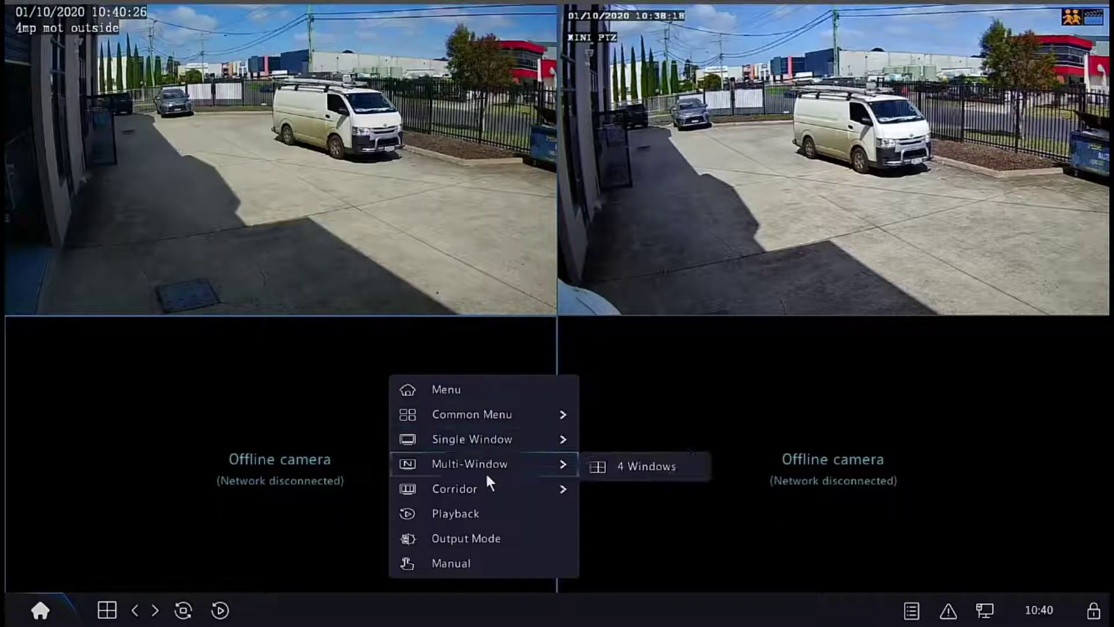
pyautogui.click(475, 520)
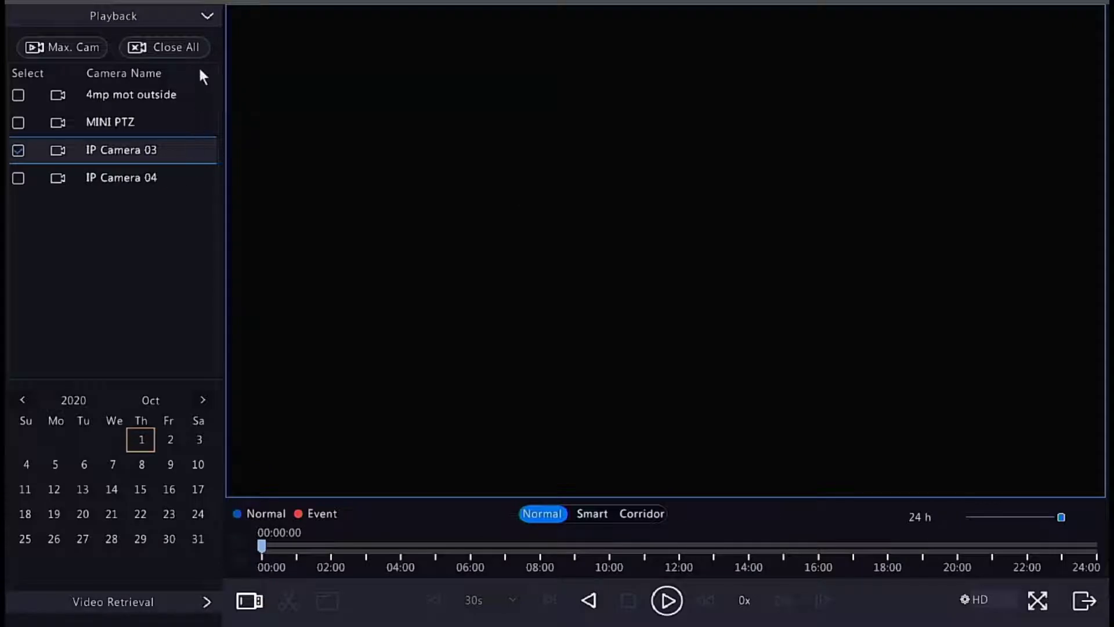
pyautogui.click(209, 12)
pyautogui.click(206, 36)
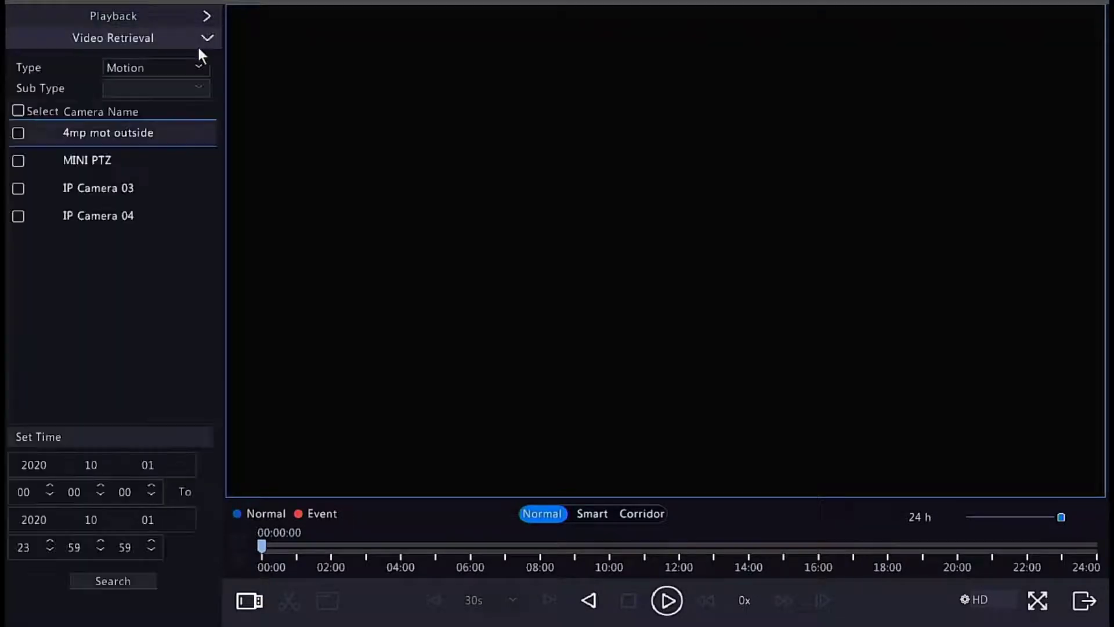
pyautogui.click(165, 68)
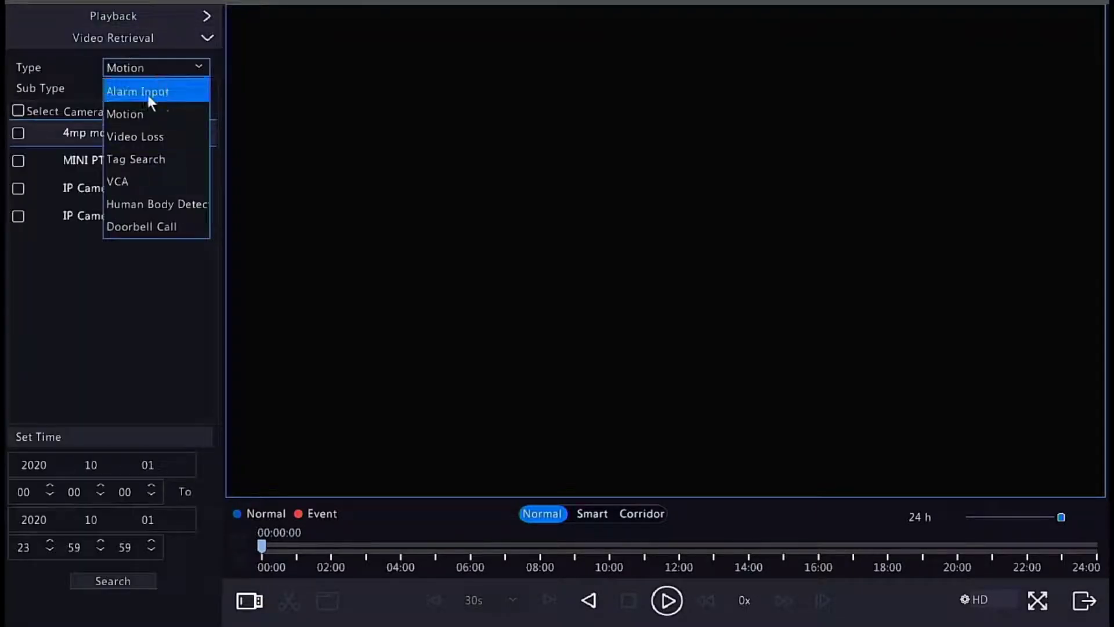
pyautogui.click(147, 207)
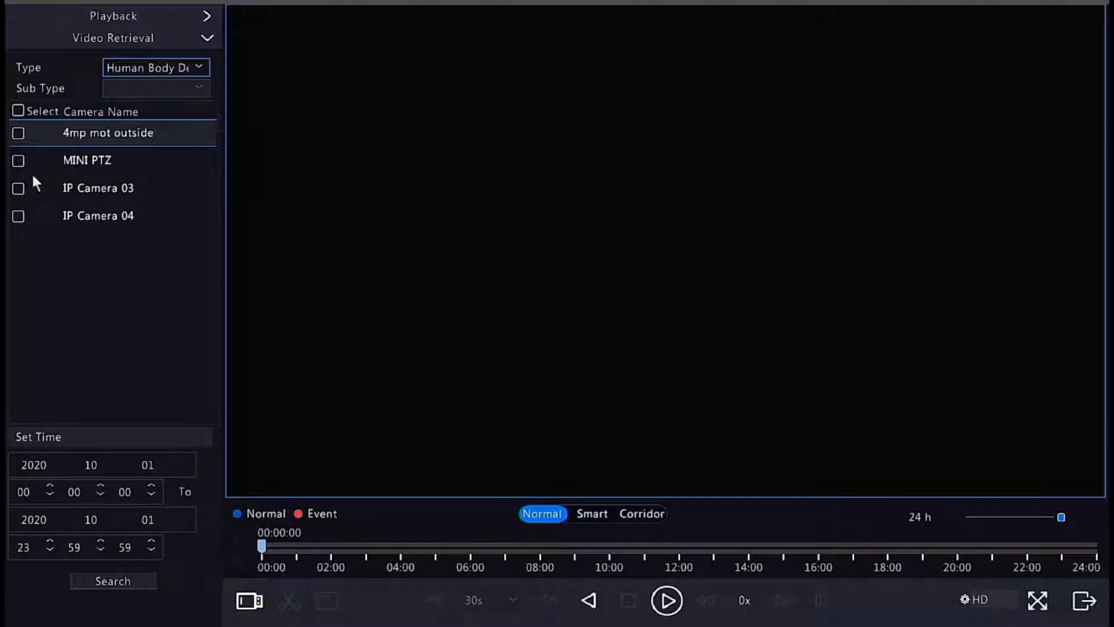
# Search the MINI PTZ camera's detections and play the 10:36:17 clip.
pyautogui.click(18, 162)
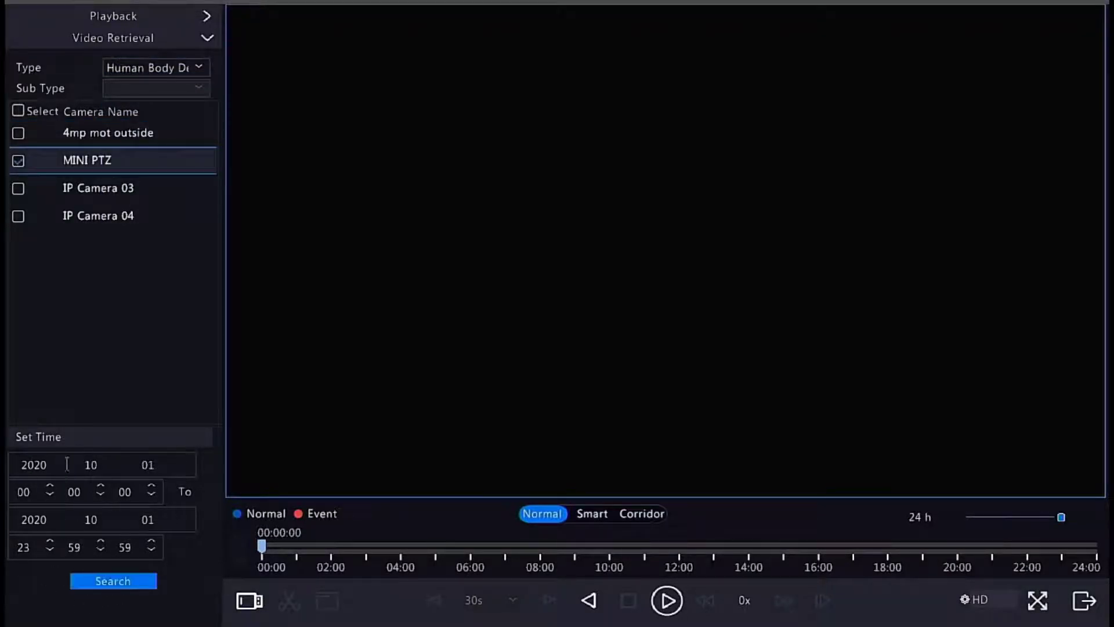
pyautogui.click(123, 583)
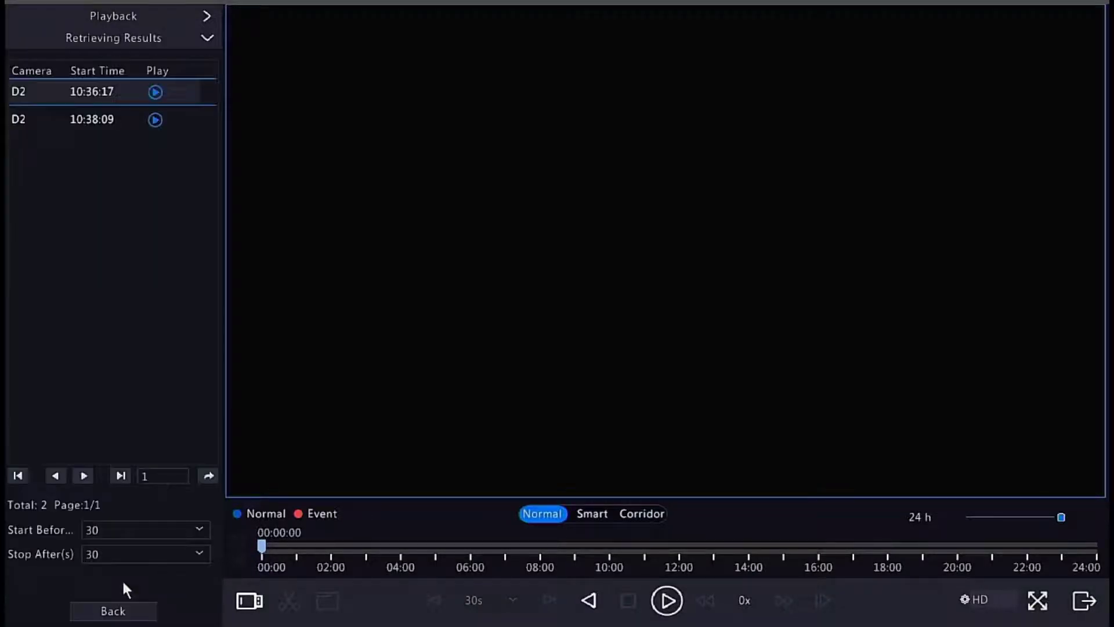
pyautogui.click(155, 94)
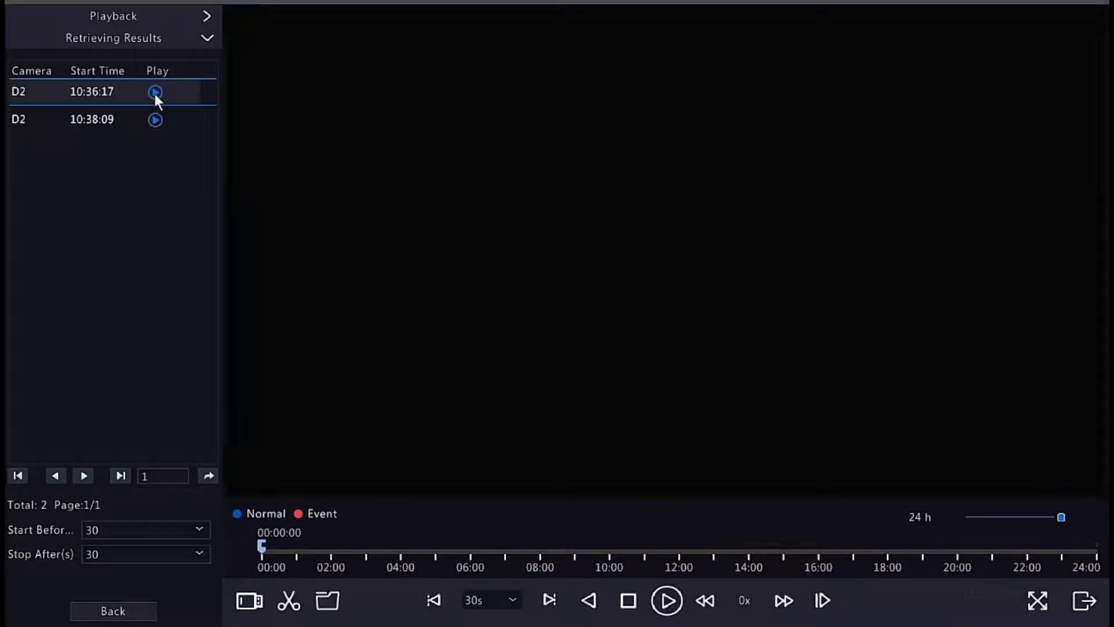